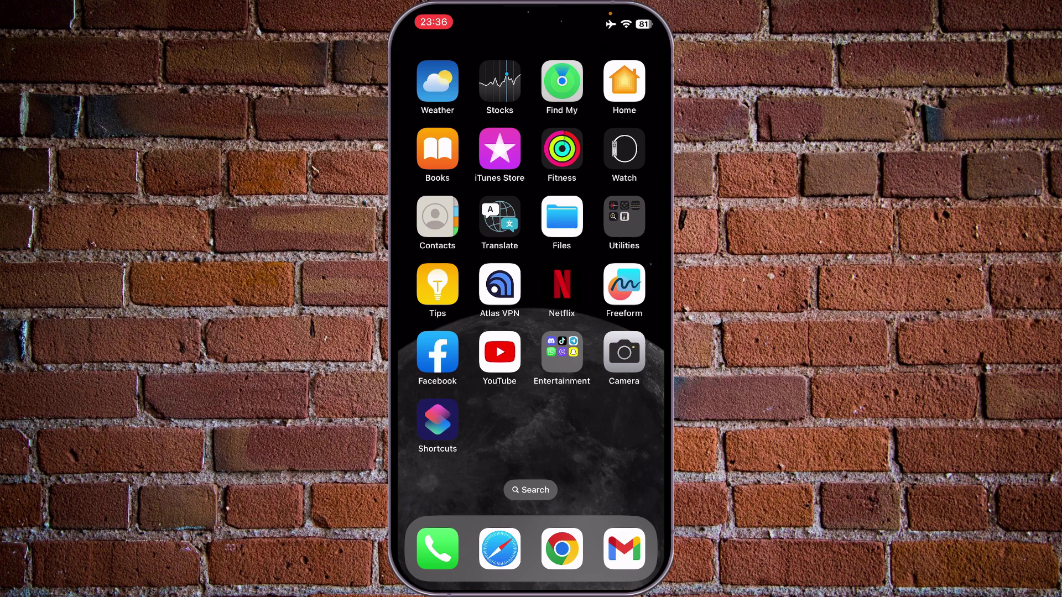
- Open the How to Clear Chrome History (2023) video in the YouTube app and dismiss its playback settings
click(500, 354)
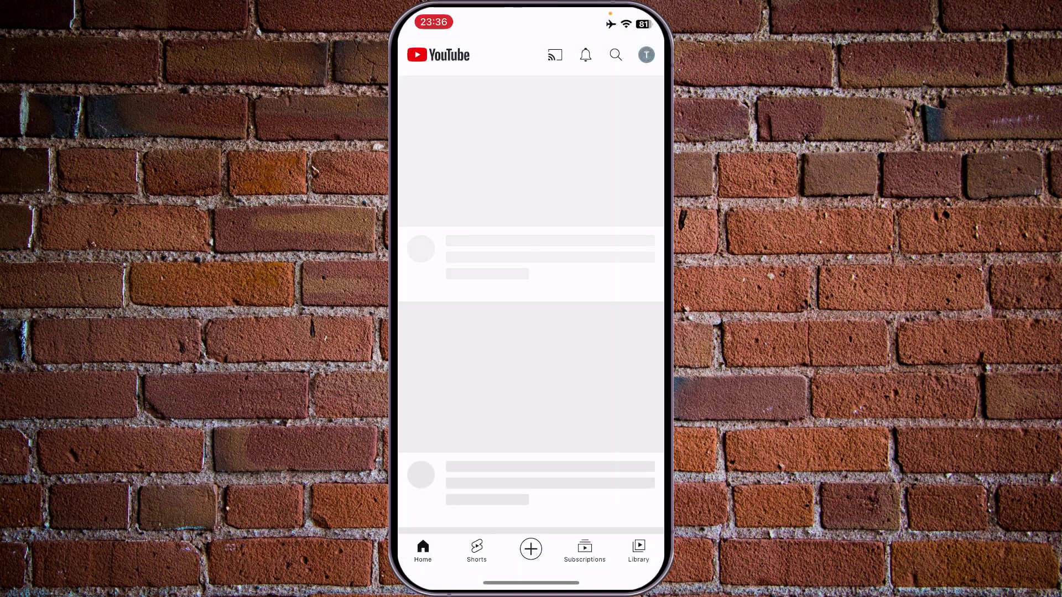
scroll(531, 332, down, 1)
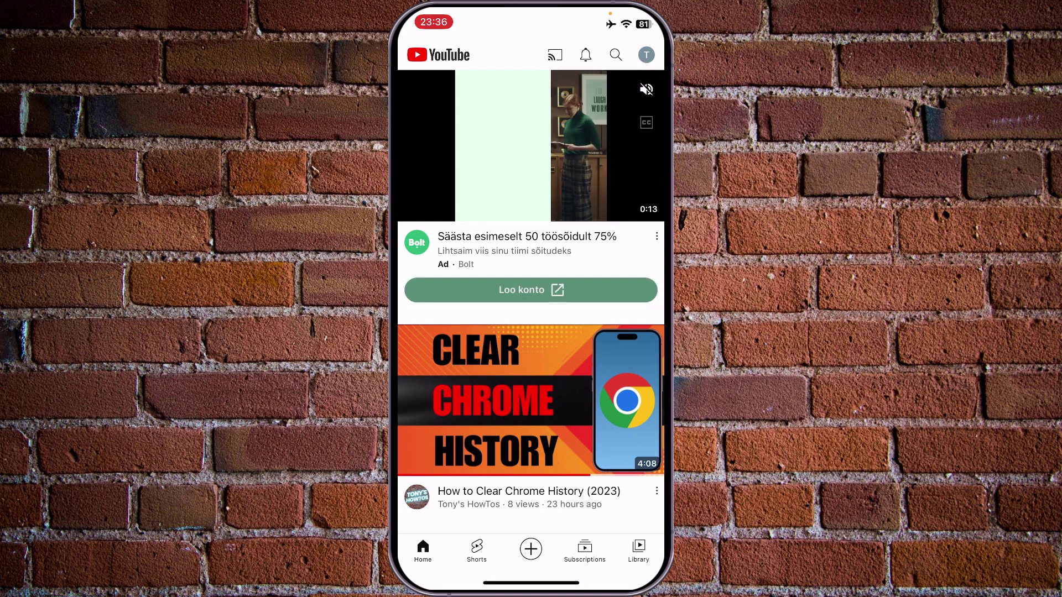
click(531, 401)
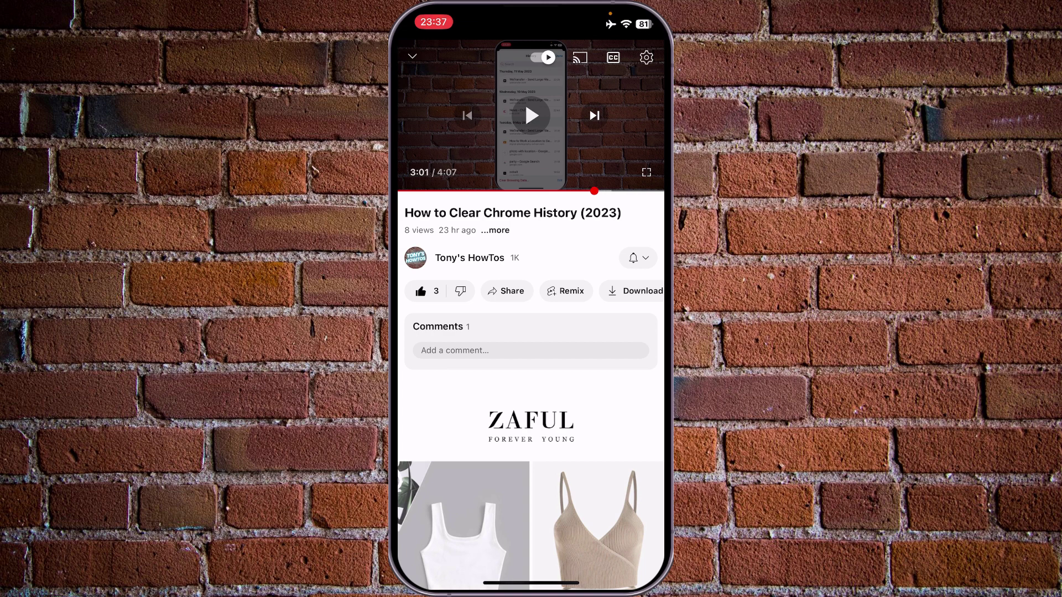
click(646, 57)
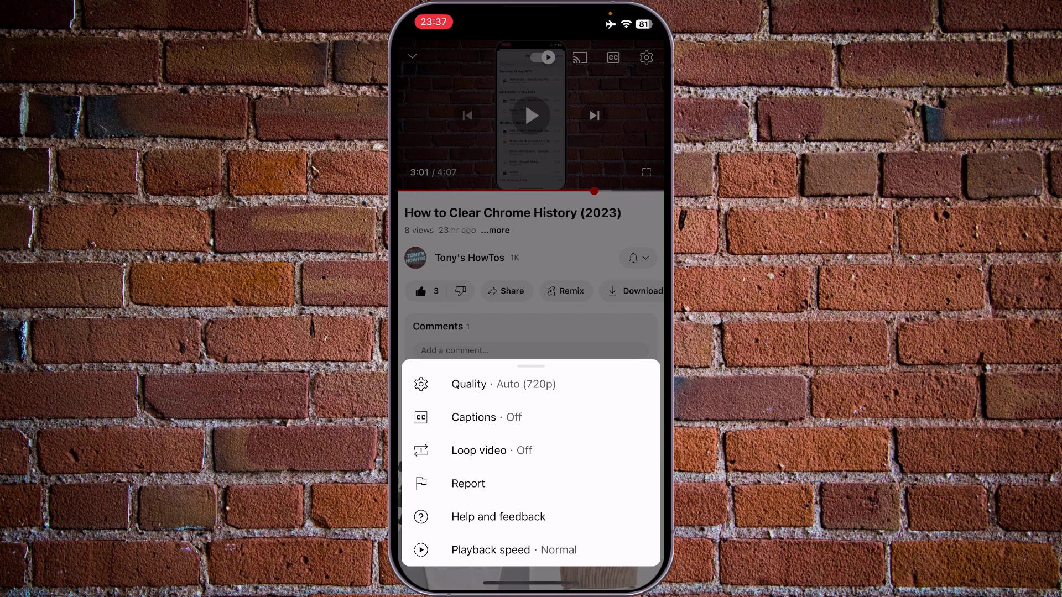
click(531, 249)
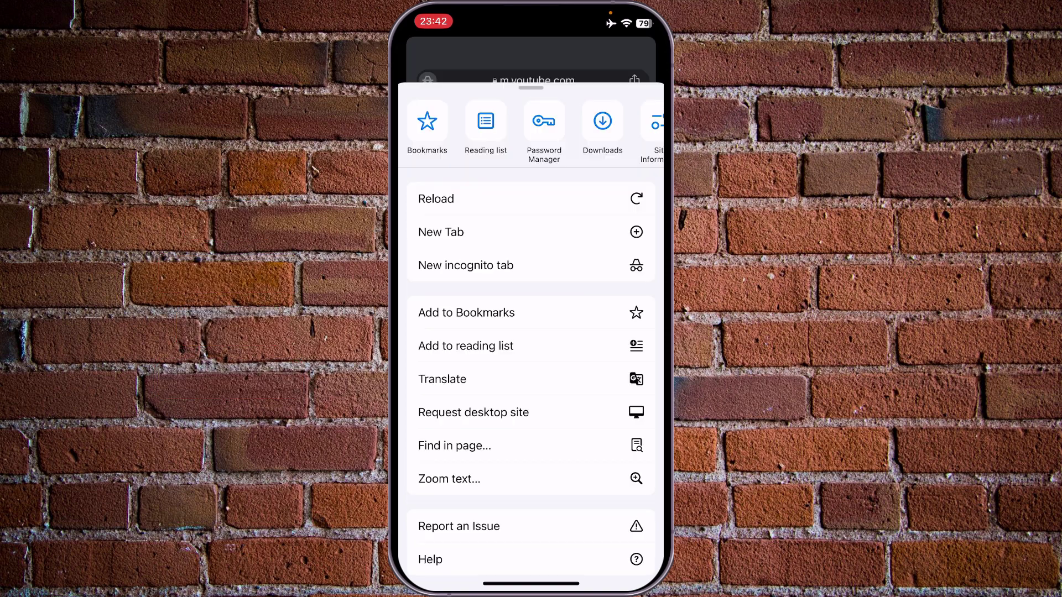
- Reload YouTube as the desktop version of the site via Request desktop site
click(473, 376)
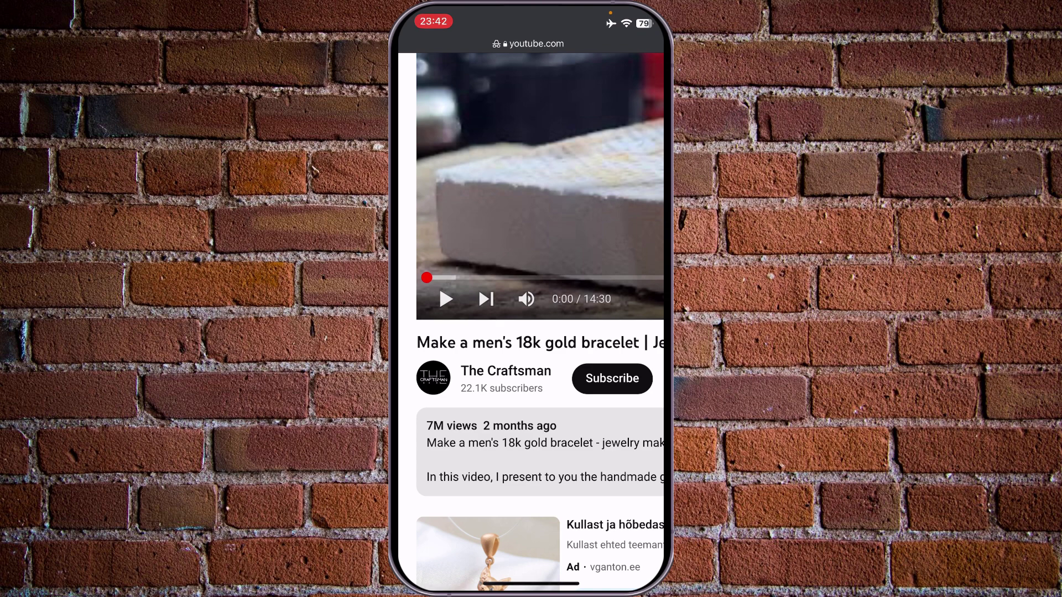
- Mute the bracelet video's audio and start it playing
click(526, 299)
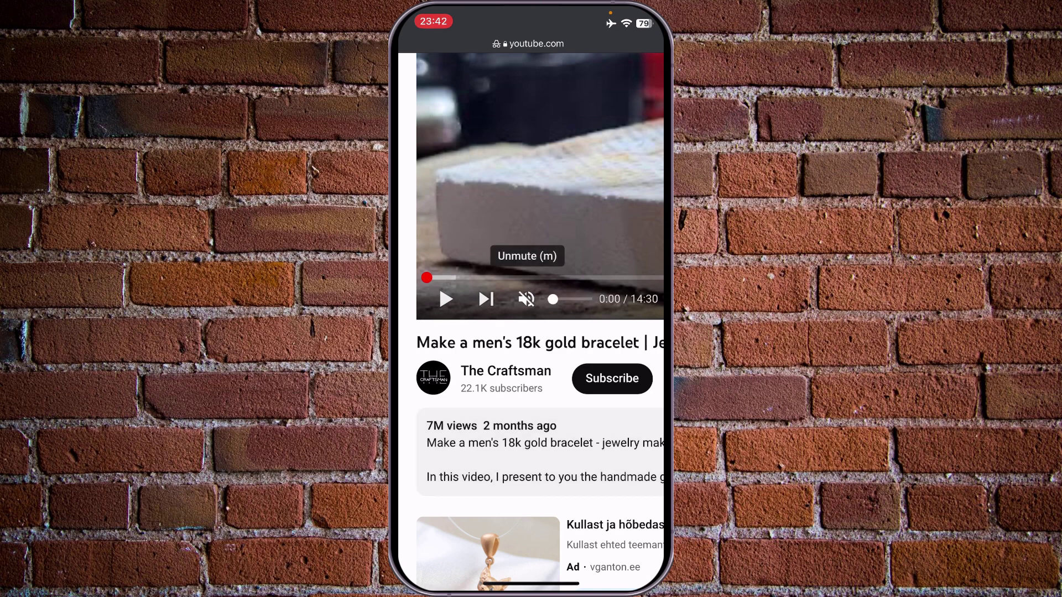
click(446, 299)
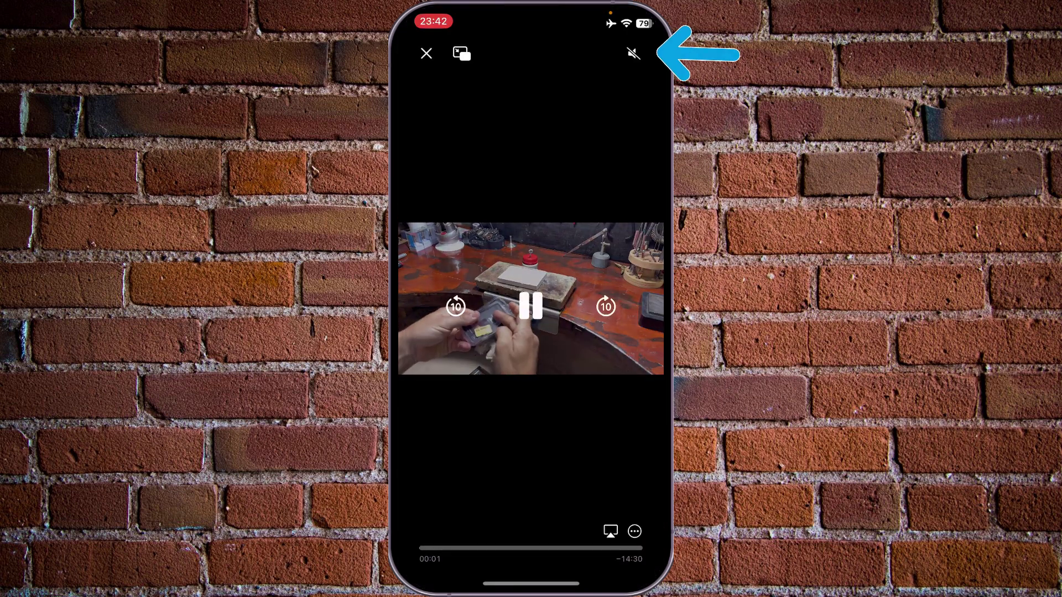